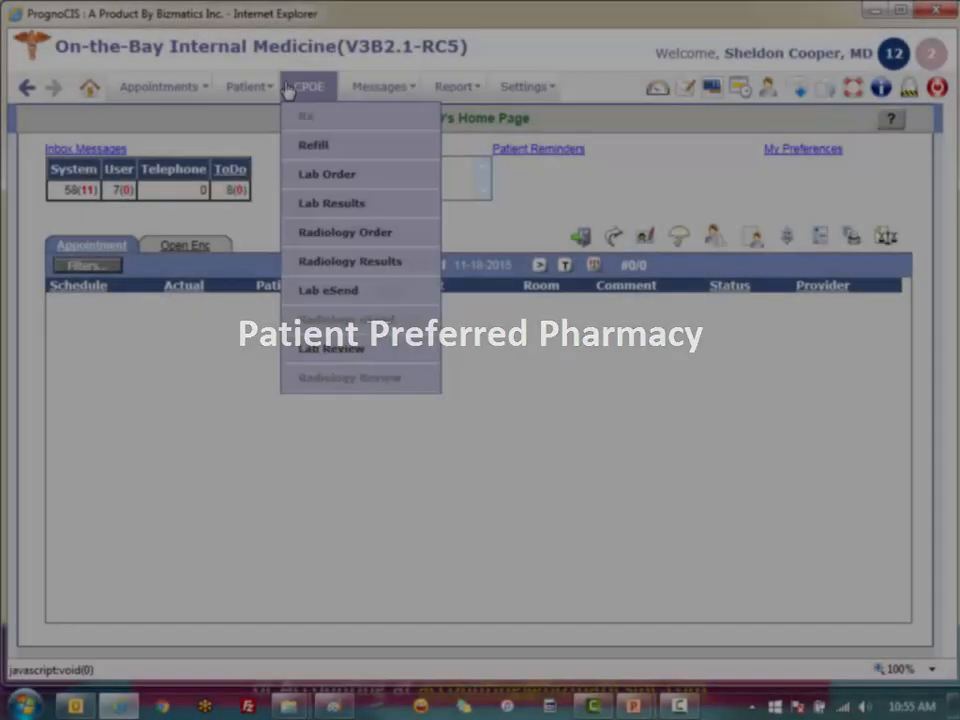
Find the patient in the registration search by last name and open the patient's registration record.
{"action": "mouse_move", "coordinate": [253, 88]}
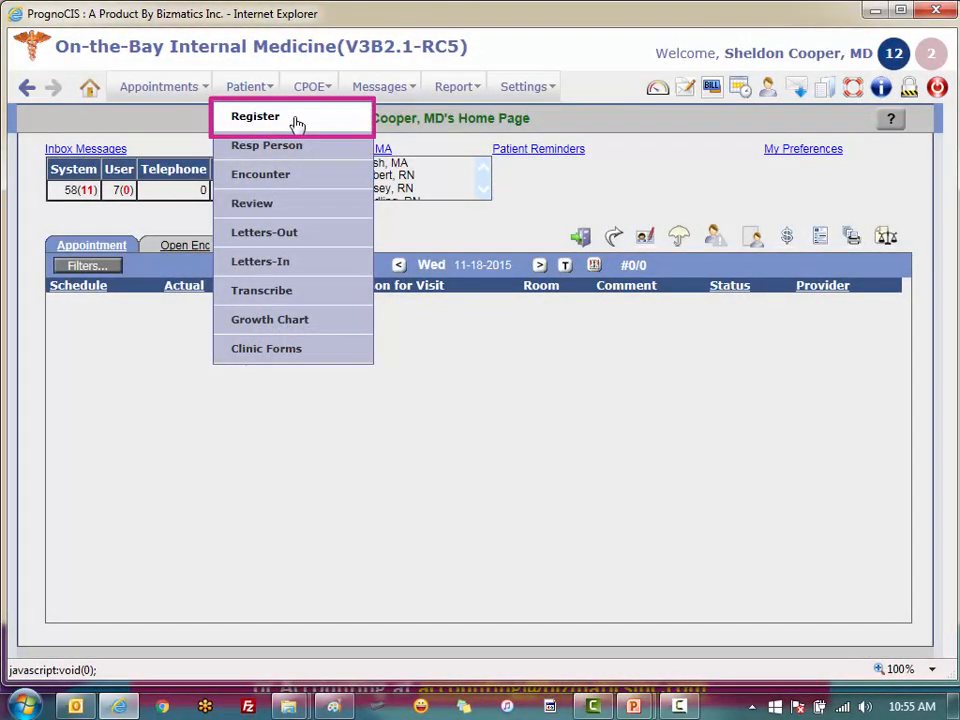
{"action": "left_click", "coordinate": [303, 122]}
{"action": "left_click", "coordinate": [185, 120]}
{"action": "type", "text": "keati"}
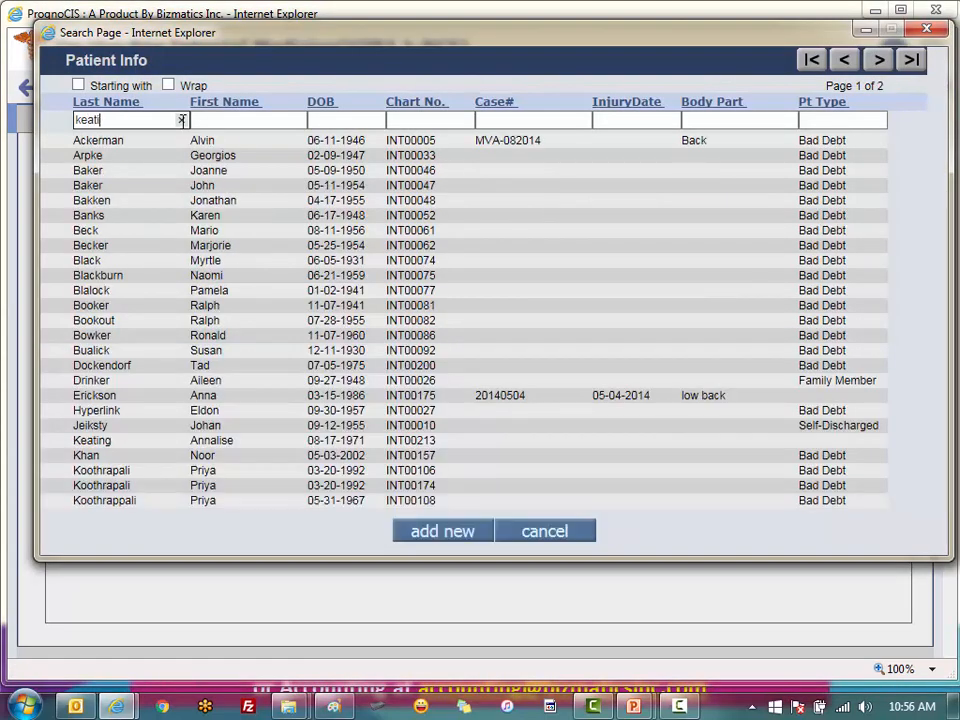
{"action": "type", "text": "ng"}
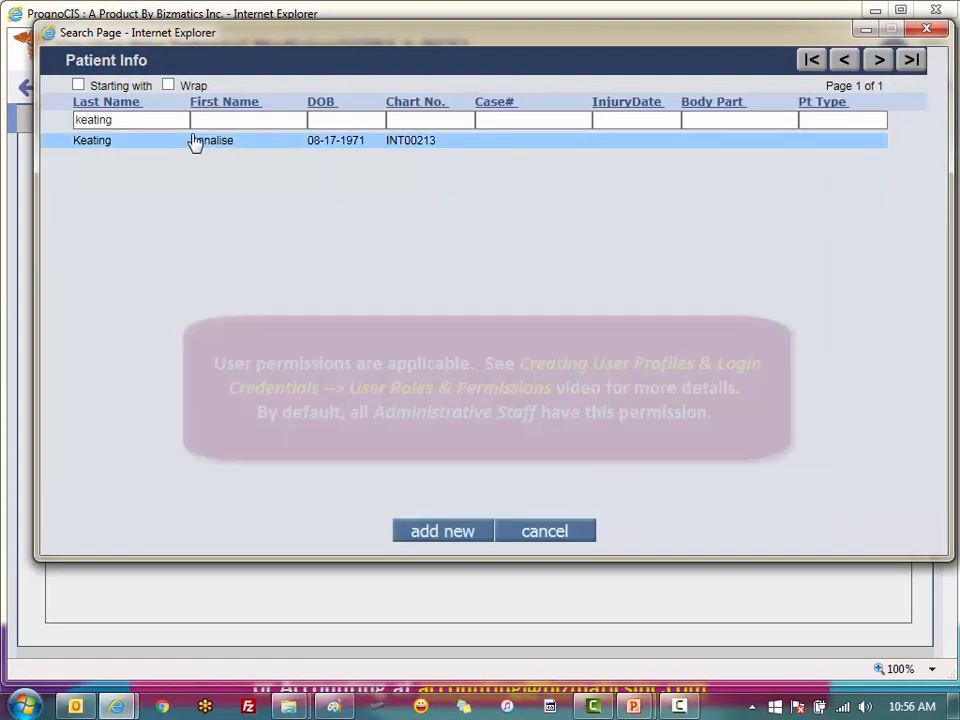
{"action": "left_click", "coordinate": [195, 142]}
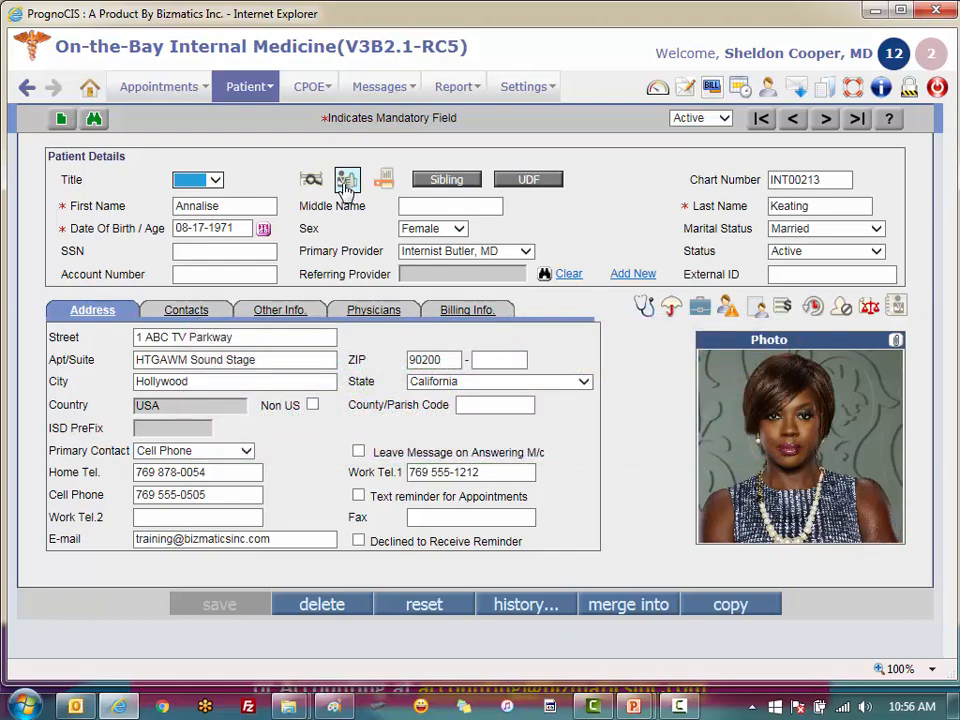
Open the patient's preferred pharmacy list and bring up the pharmacy vendor search.
{"action": "left_click", "coordinate": [345, 183]}
{"action": "left_click", "coordinate": [345, 184]}
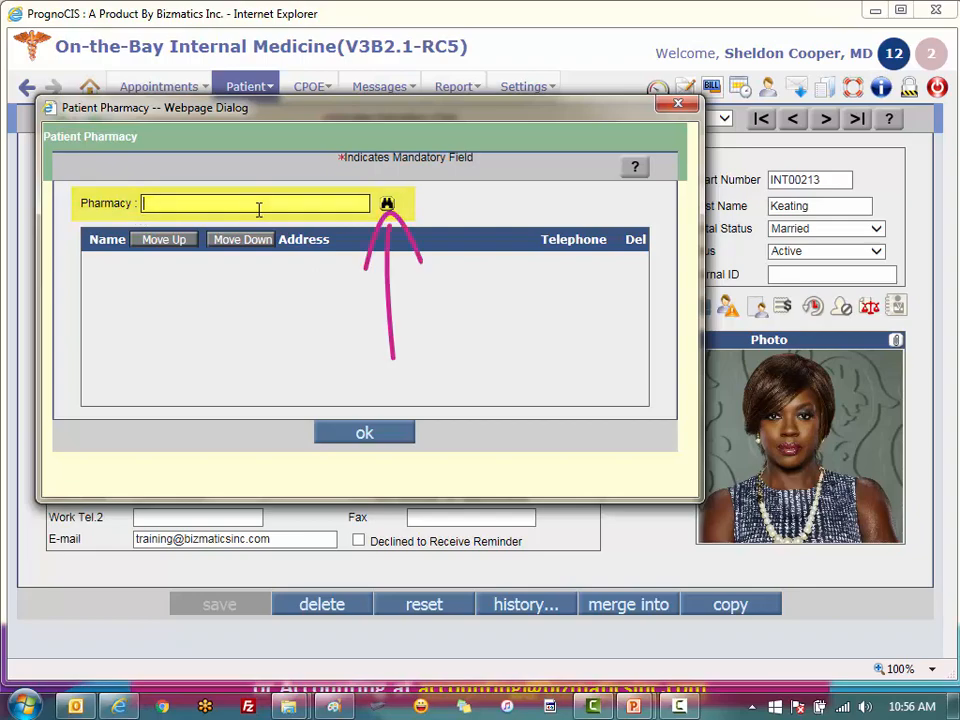
{"action": "left_click", "coordinate": [387, 205]}
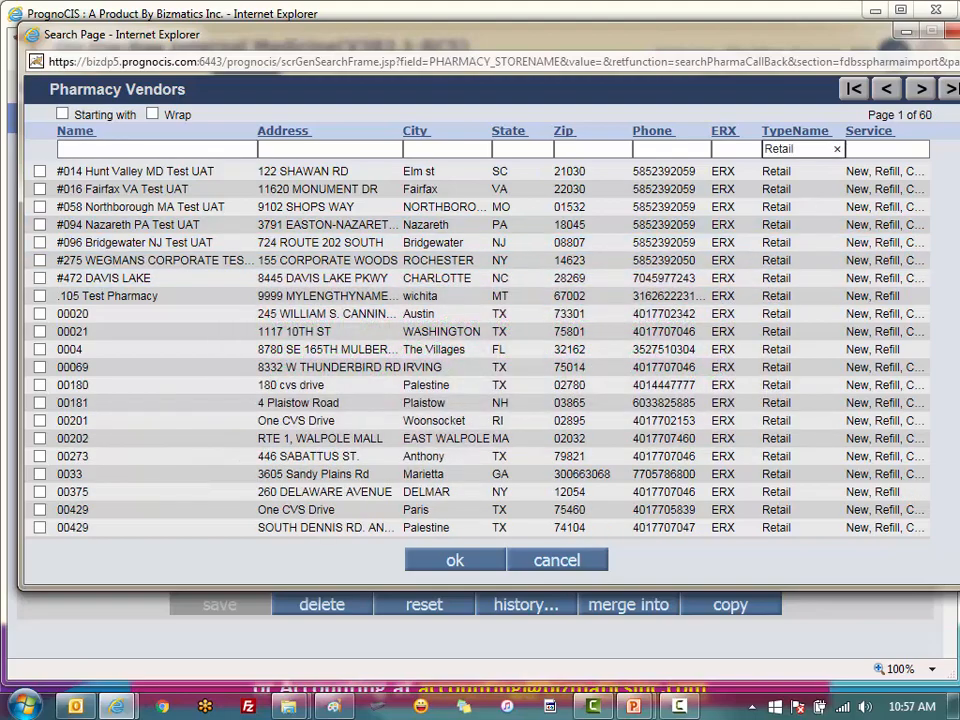
Filter the retail pharmacy vendors by state "tn" and city "nash", and add Midtown Pharmacy - Nashville, TN to the patient's pharmacies.
{"action": "left_click", "coordinate": [520, 149]}
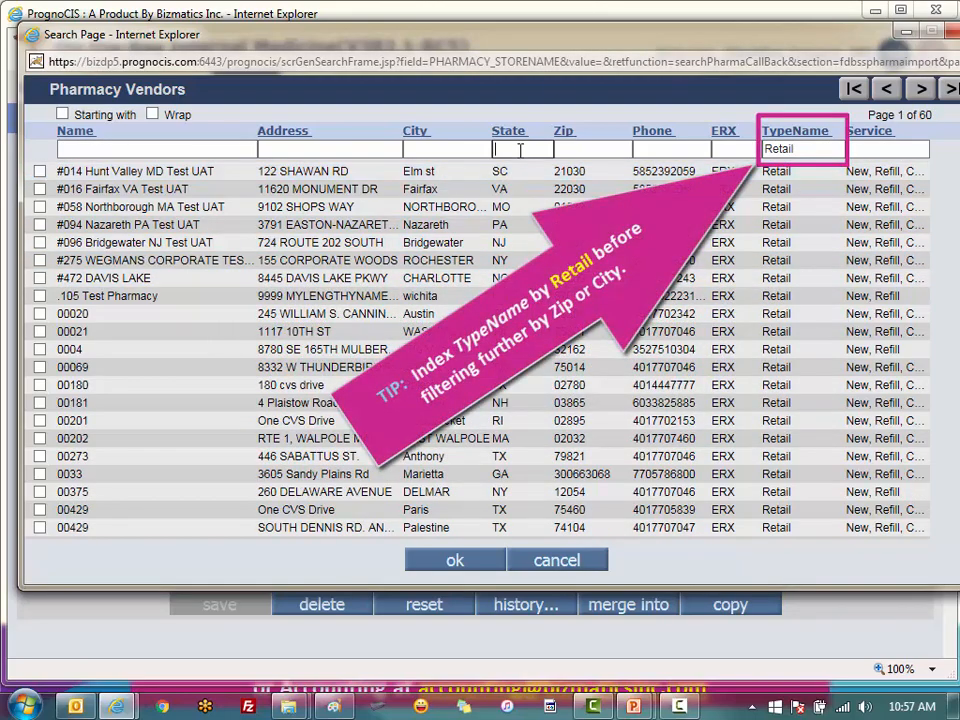
{"action": "type", "text": "tn"}
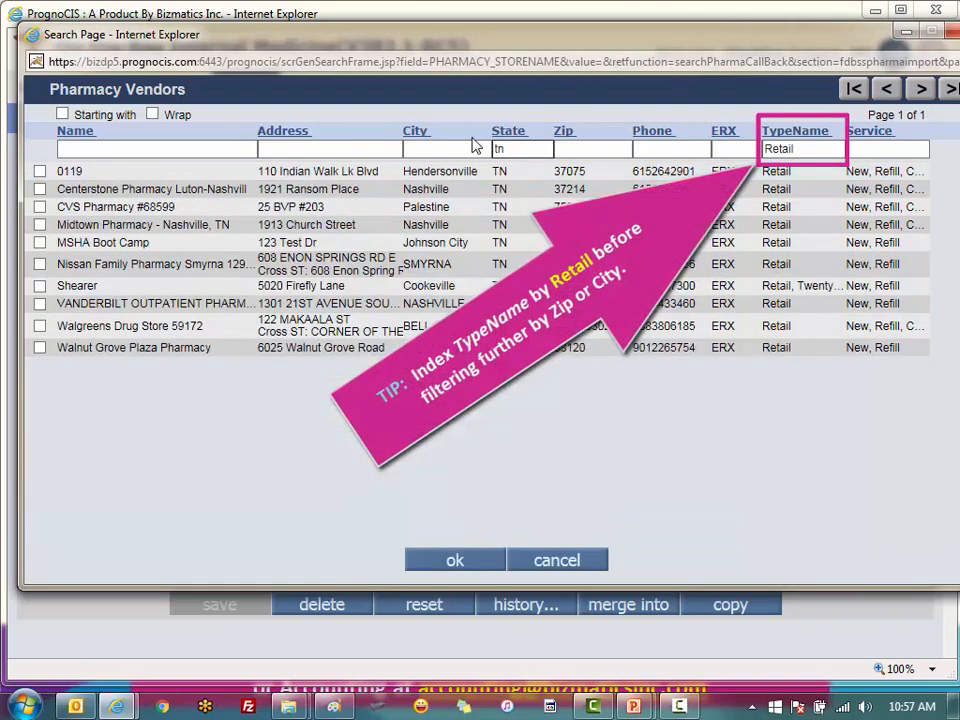
{"action": "left_click", "coordinate": [446, 148]}
{"action": "type", "text": "nash"}
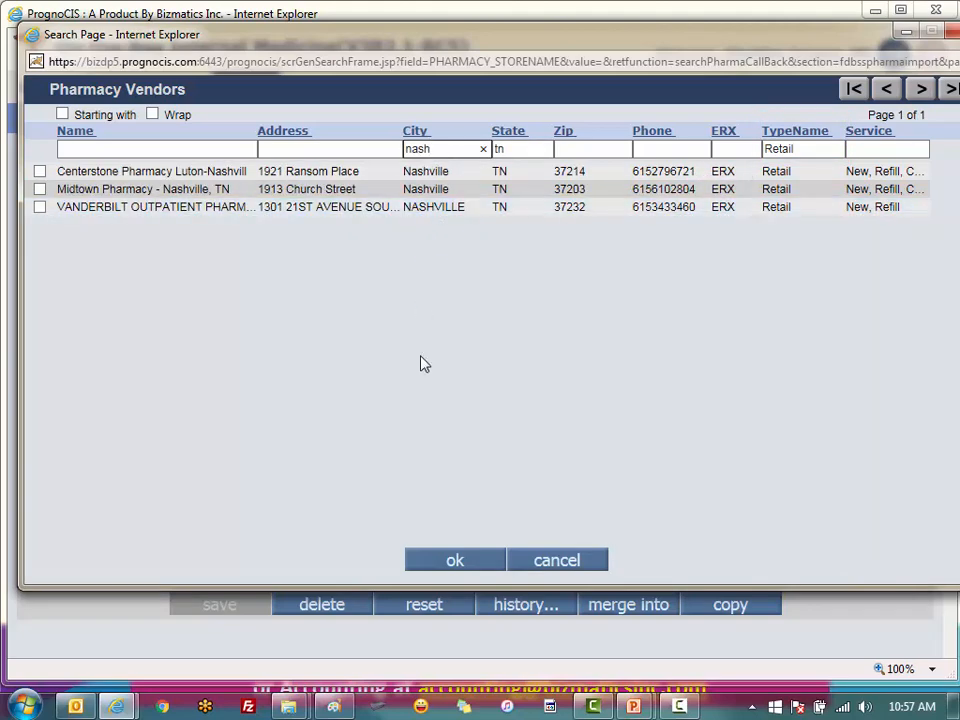
{"action": "left_click", "coordinate": [40, 189]}
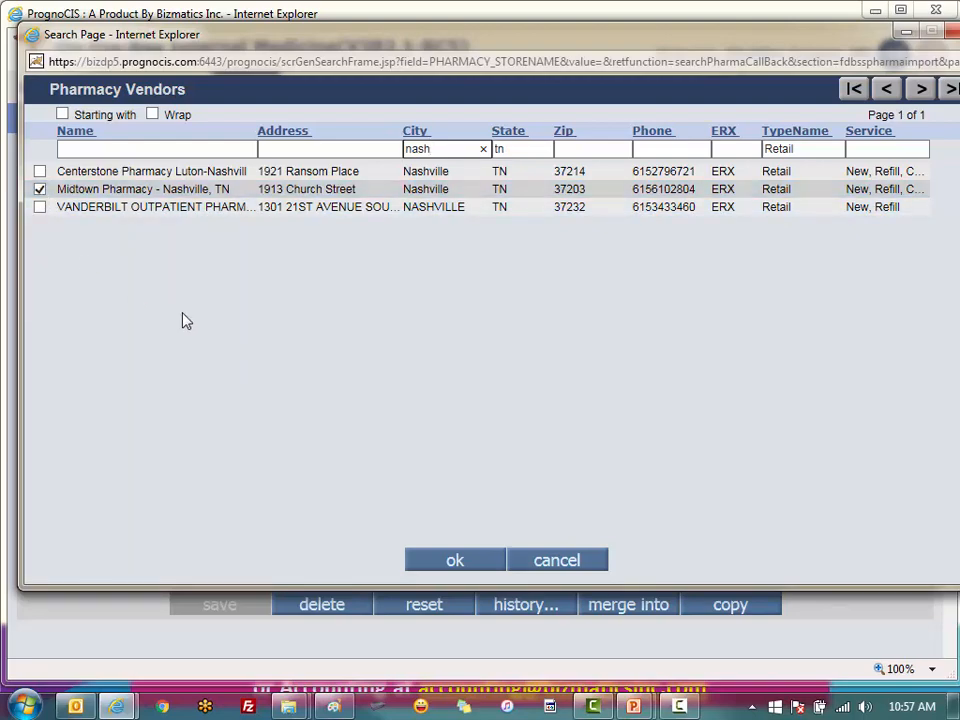
{"action": "left_click", "coordinate": [455, 563]}
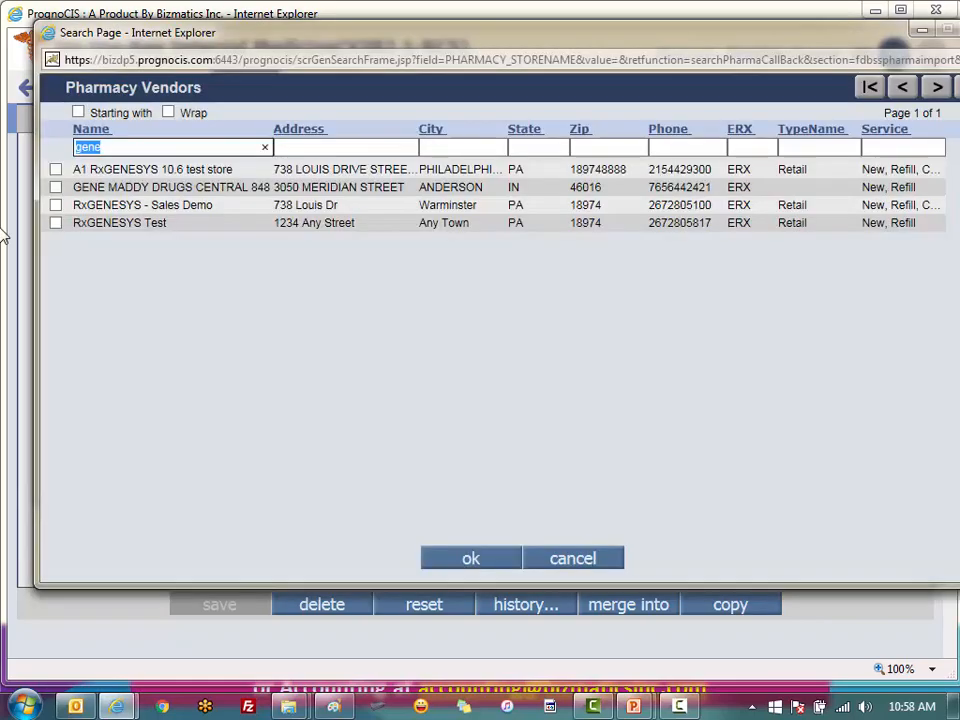
Clear the name filter "gene" in the vendor search and add Creation Test Pharmacy to the patient's pharmacies.
{"action": "key", "text": "BackSpace"}
{"action": "key", "text": "Return"}
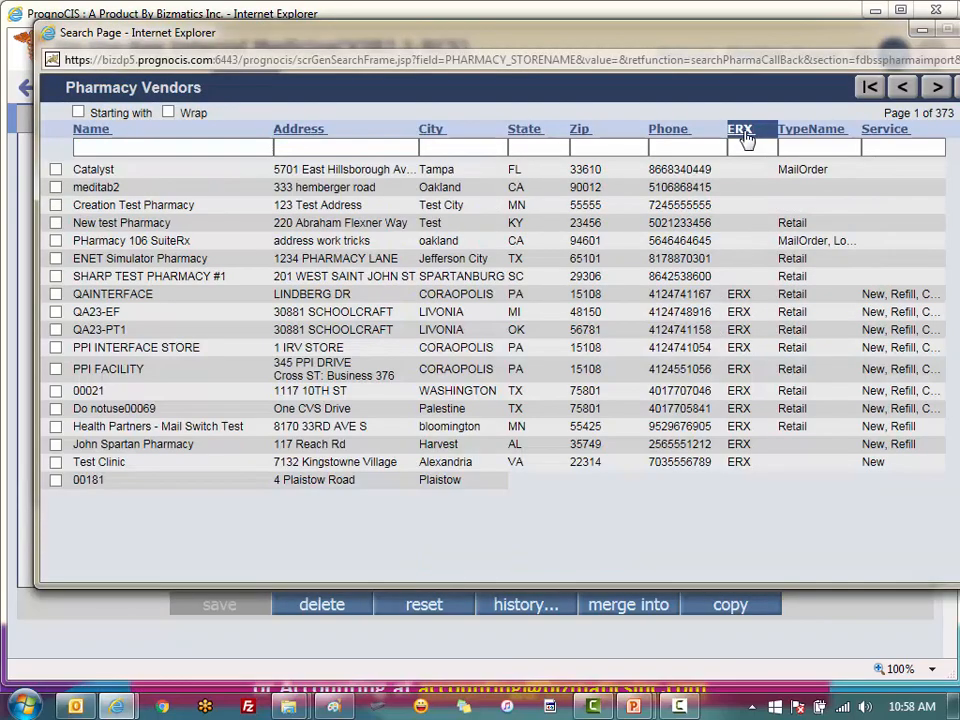
{"action": "left_click", "coordinate": [479, 563]}
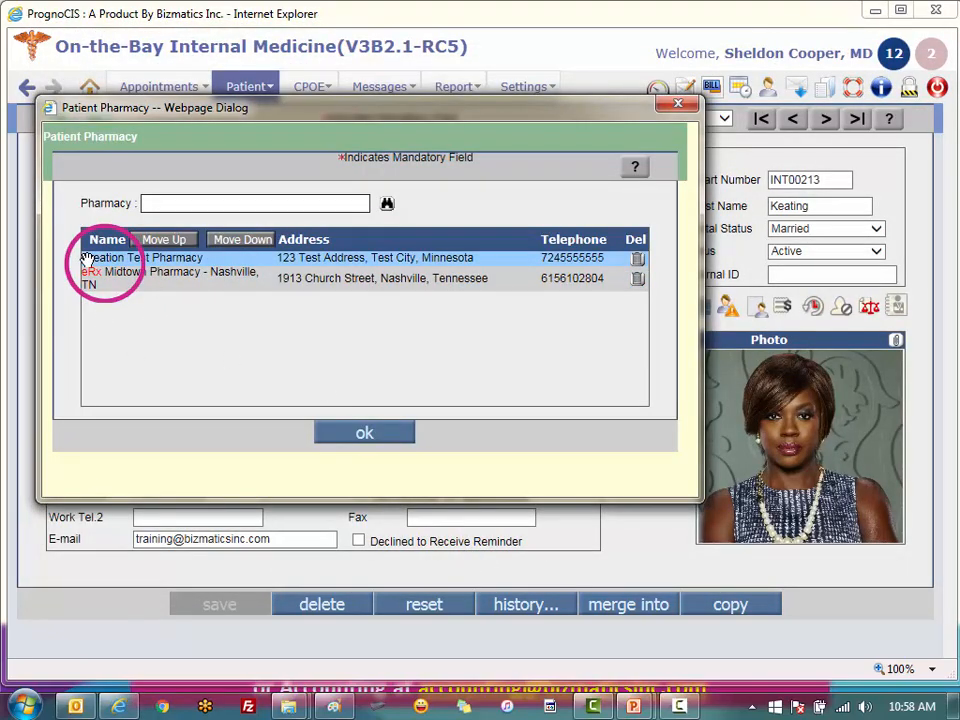
Move Midtown Pharmacy above Creation Test Pharmacy in the patient's preferred list and accept the order.
{"action": "left_click", "coordinate": [158, 278]}
{"action": "left_click", "coordinate": [164, 239]}
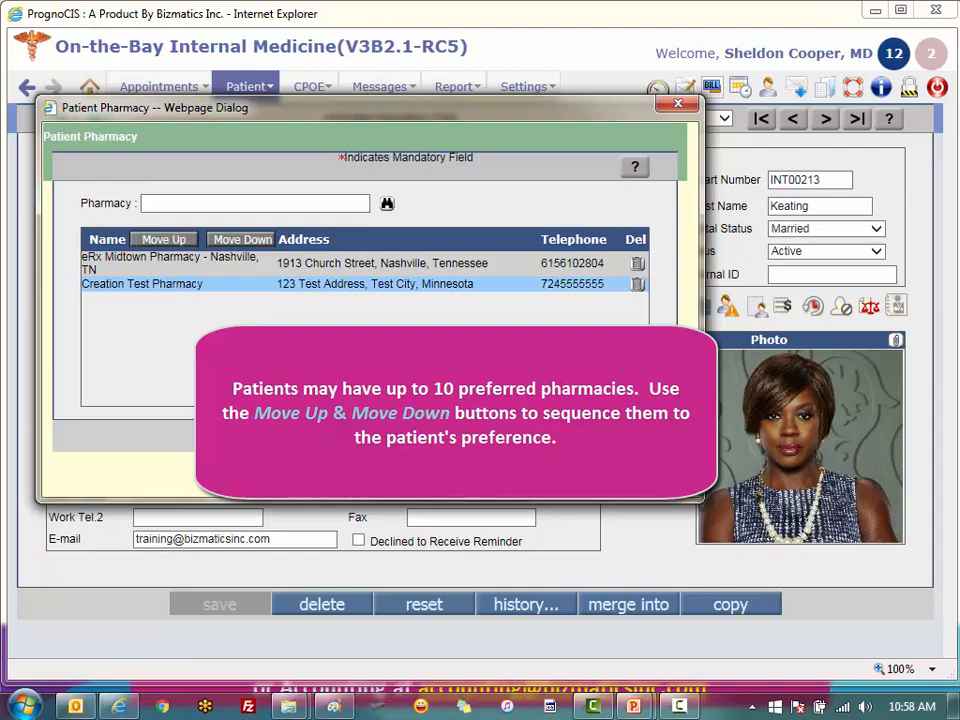
{"action": "left_click", "coordinate": [349, 433]}
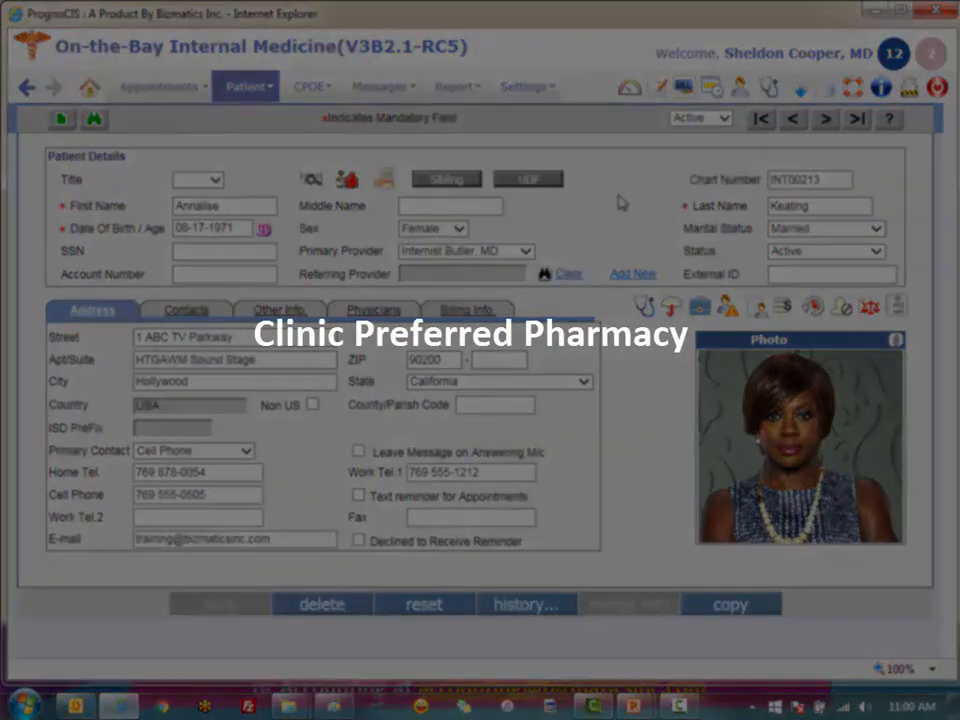
Open the pharmacy master in the configuration settings and start a new pharmacy record.
{"action": "left_click", "coordinate": [543, 97]}
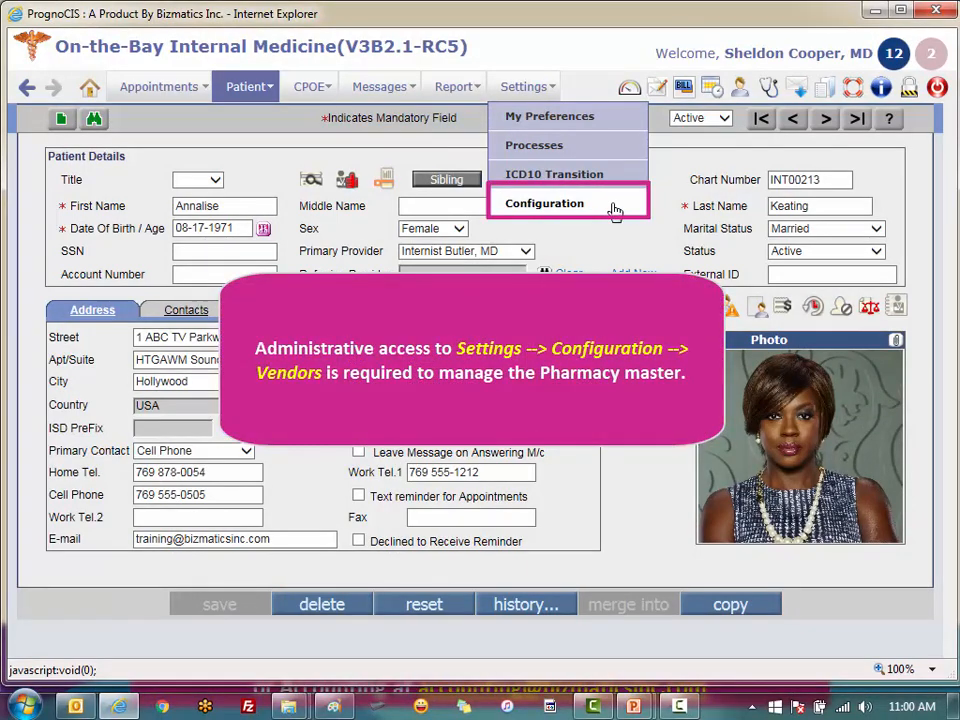
{"action": "left_click", "coordinate": [615, 208]}
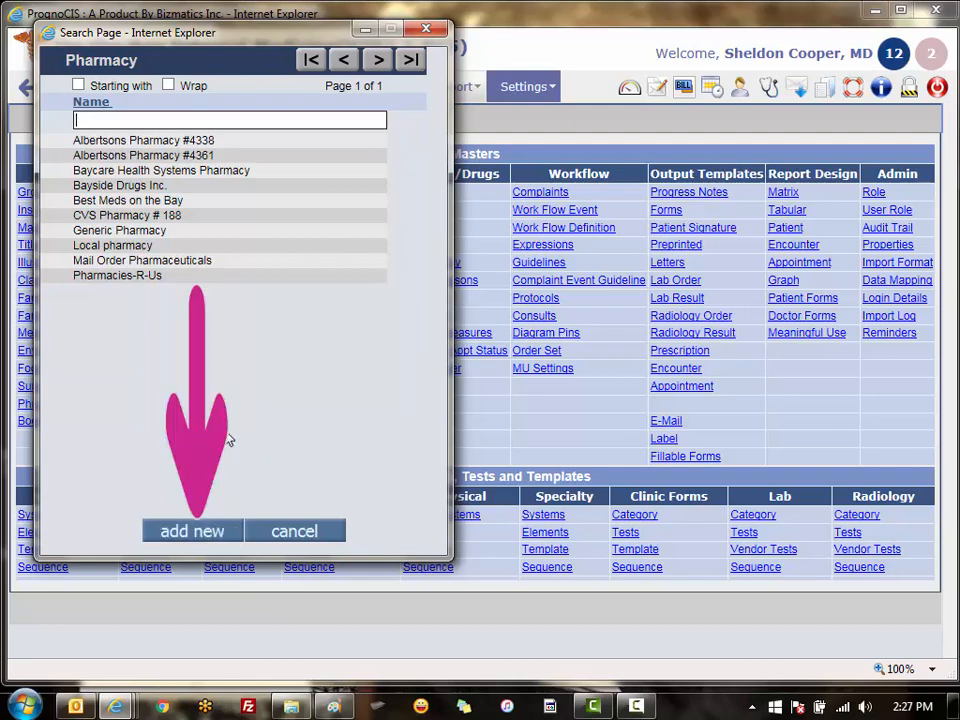
{"action": "left_click", "coordinate": [184, 530]}
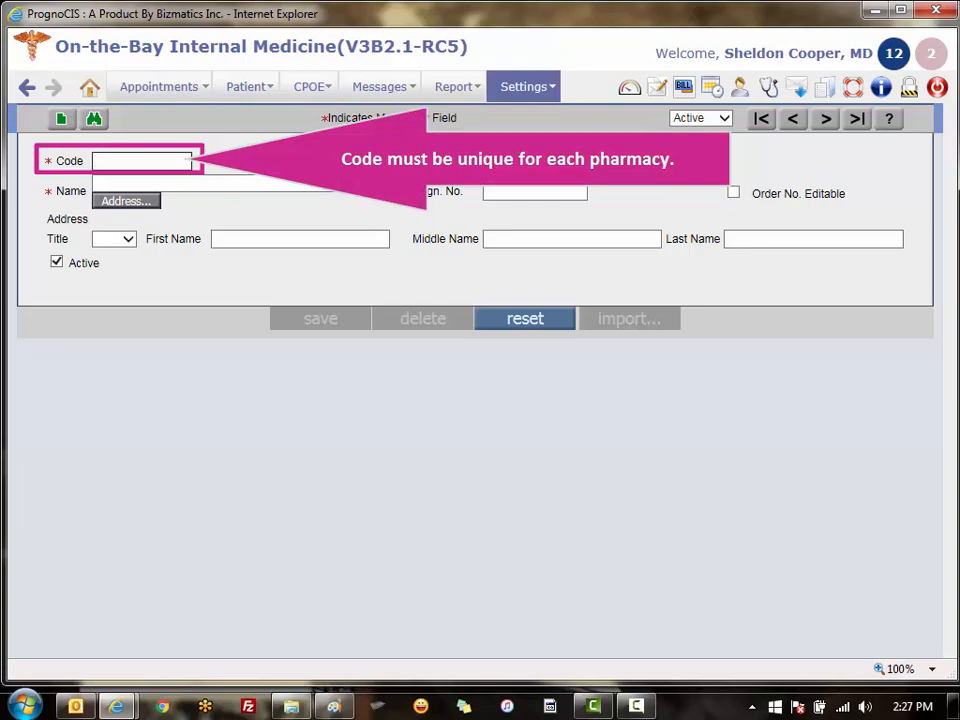
Enter code ABRREVIATI and name New Pharmacy, dismiss the address form without filling it in, and save the pharmacy.
{"action": "type", "text": "ABRREVIat"}
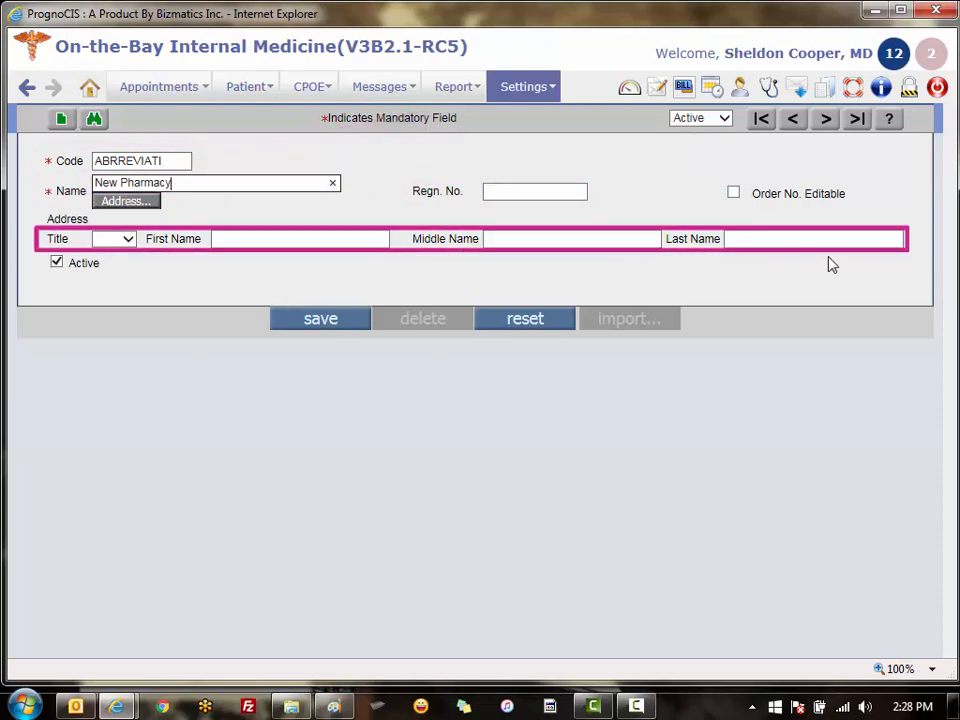
{"action": "left_click", "coordinate": [126, 201]}
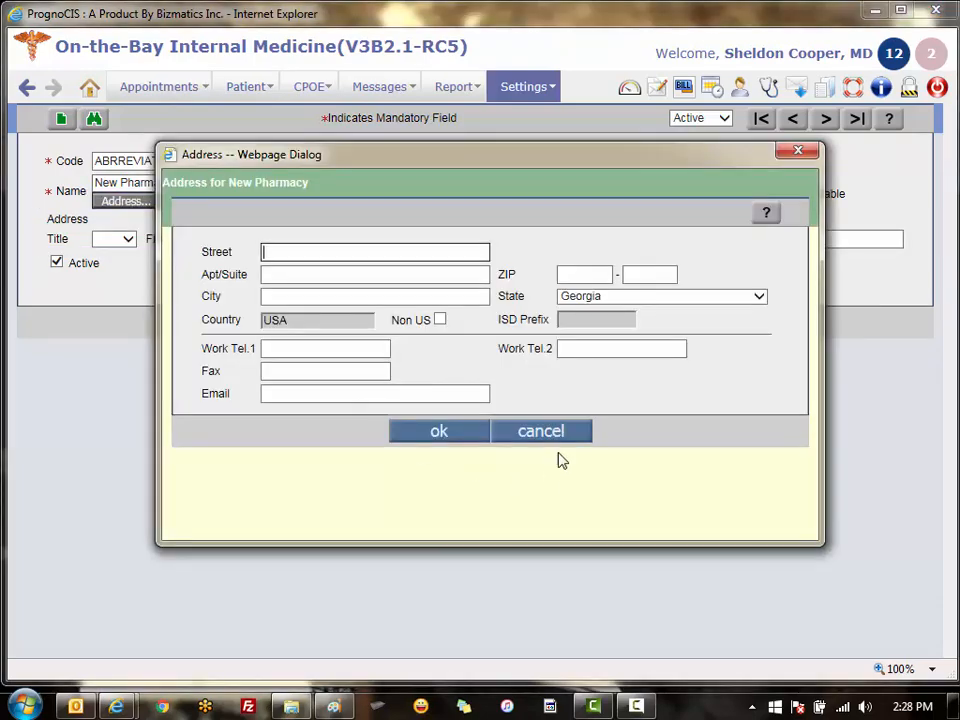
{"action": "left_click", "coordinate": [558, 438]}
{"action": "left_click", "coordinate": [356, 330]}
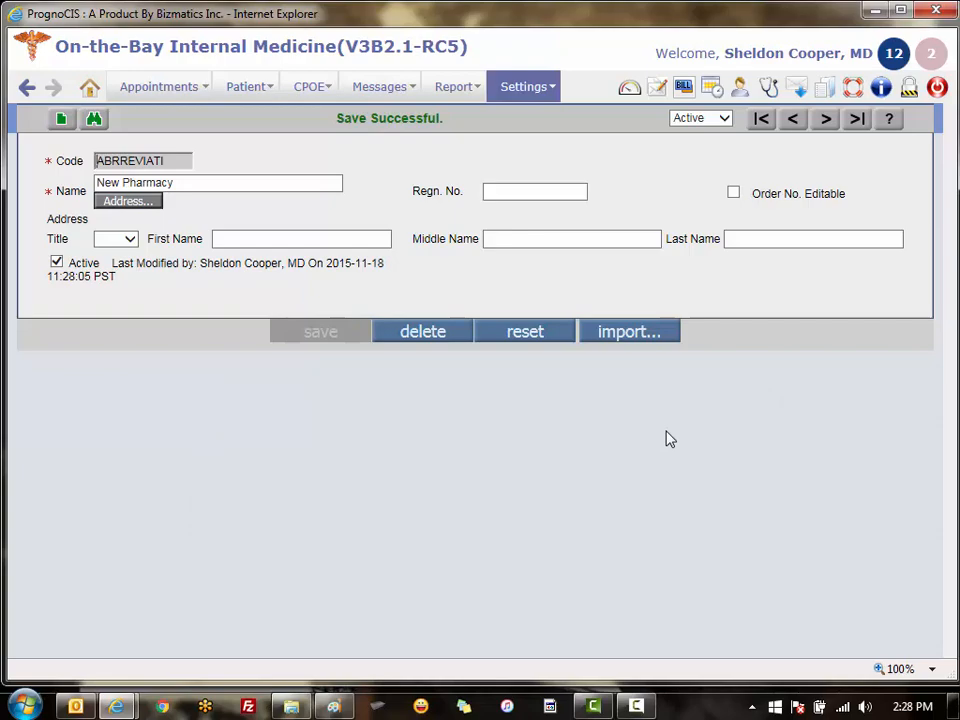
Open the pharmacy import list and filter it by type "retail", state "FL" and city "St. Petersb".
{"action": "left_click", "coordinate": [620, 341]}
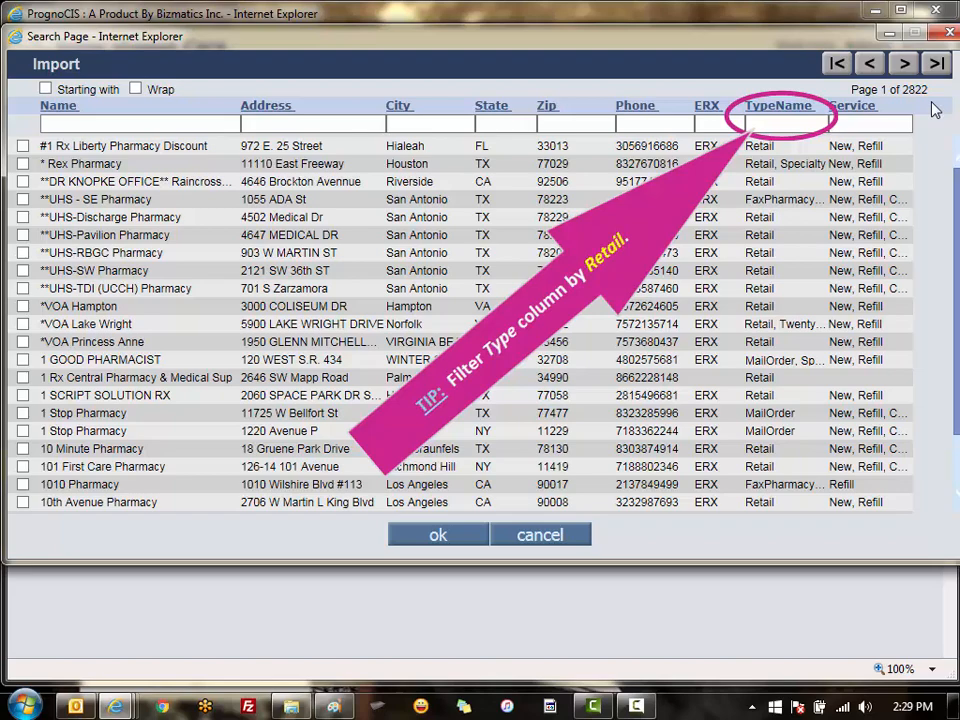
{"action": "type", "text": "retail"}
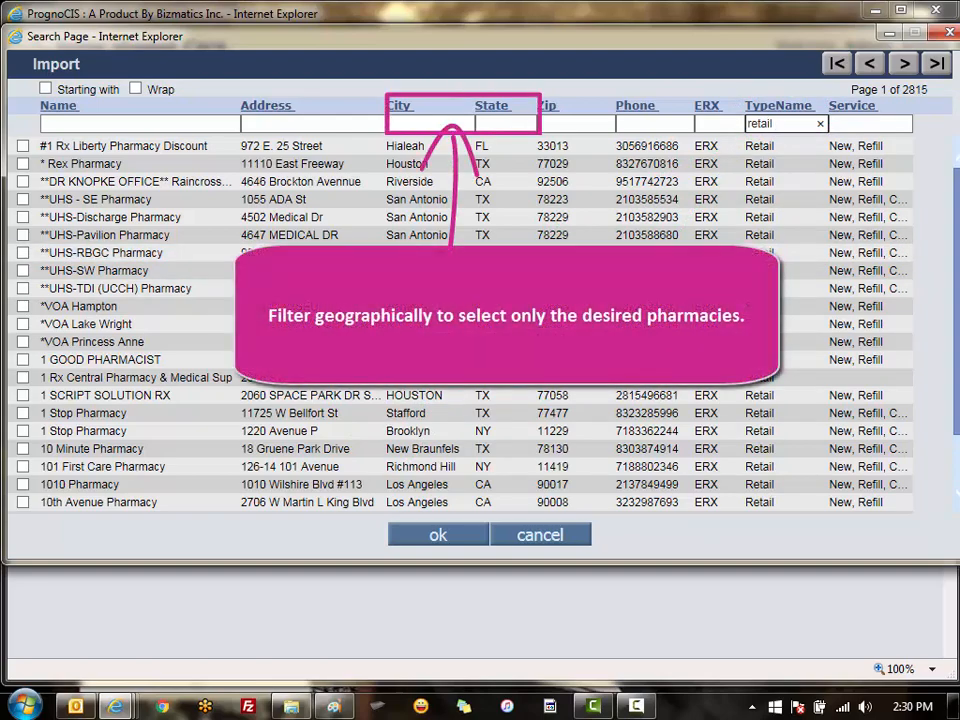
{"action": "left_click", "coordinate": [506, 124]}
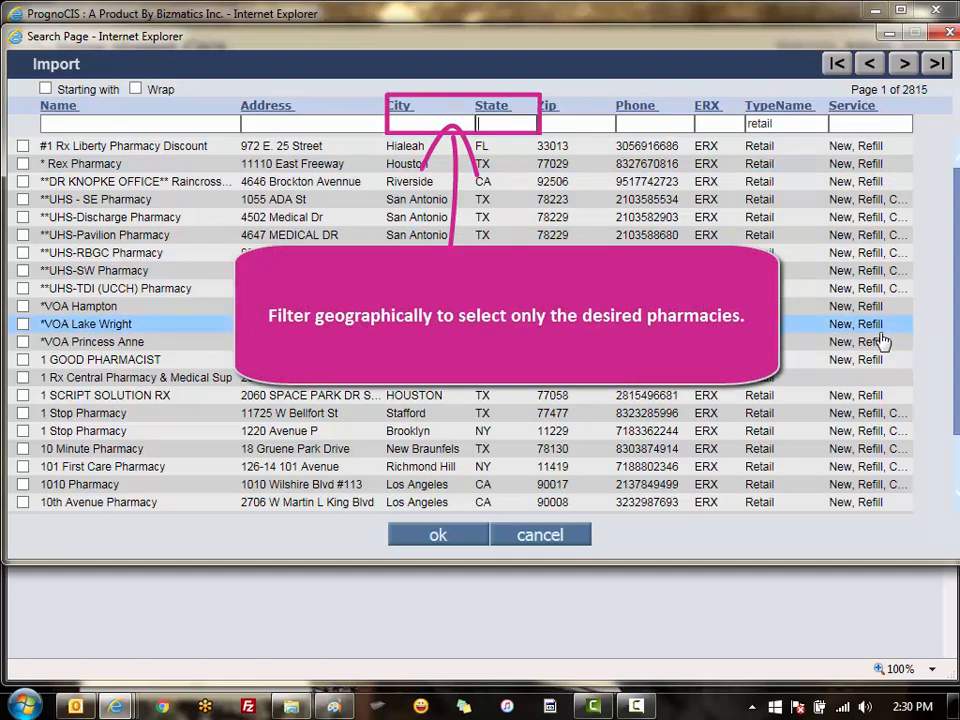
{"action": "type", "text": "FL"}
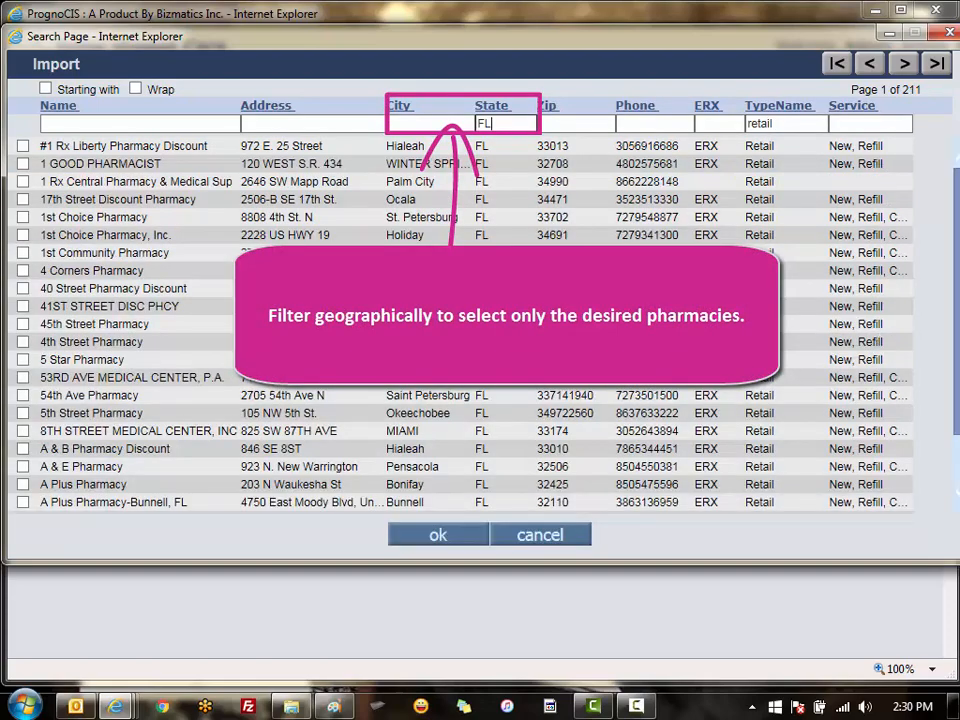
{"action": "left_click", "coordinate": [390, 124]}
{"action": "type", "text": "St. "}
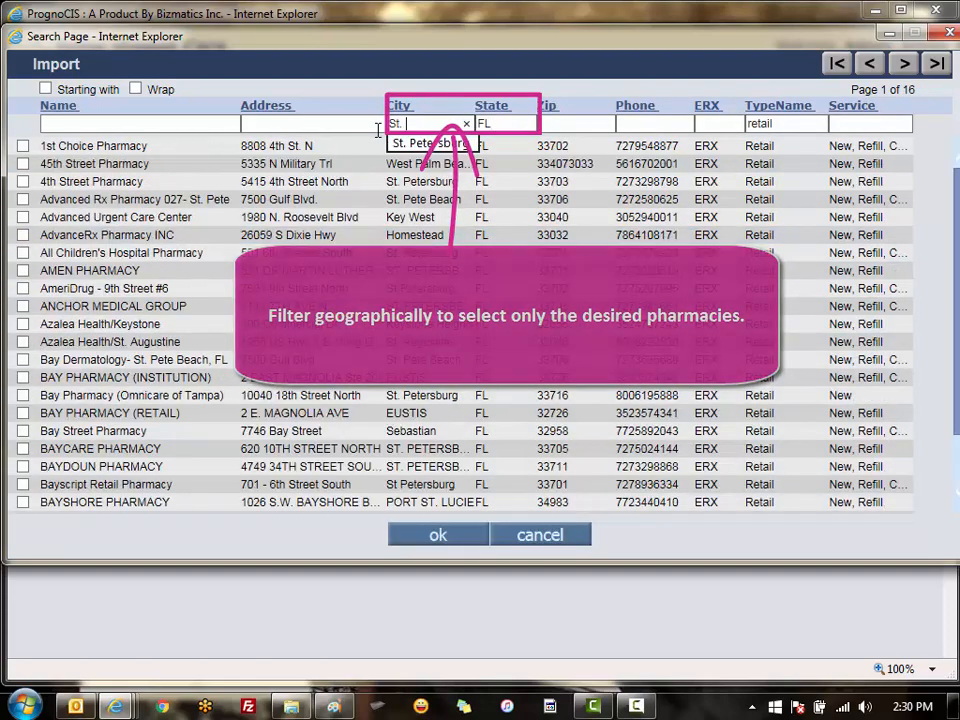
{"action": "type", "text": "Petersb"}
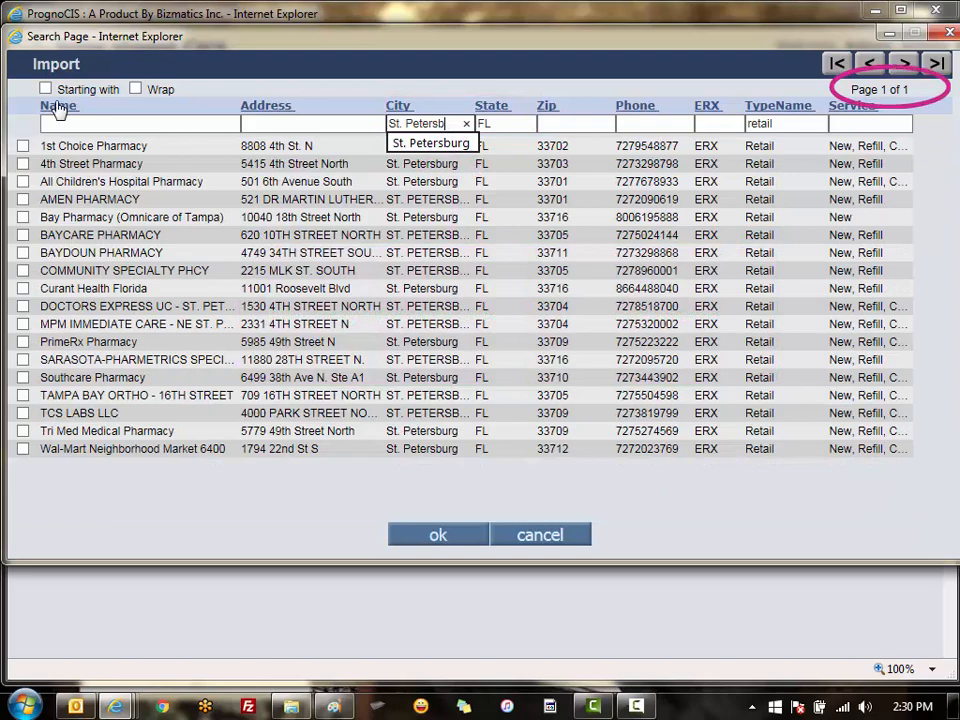
{"action": "left_click", "coordinate": [805, 152]}
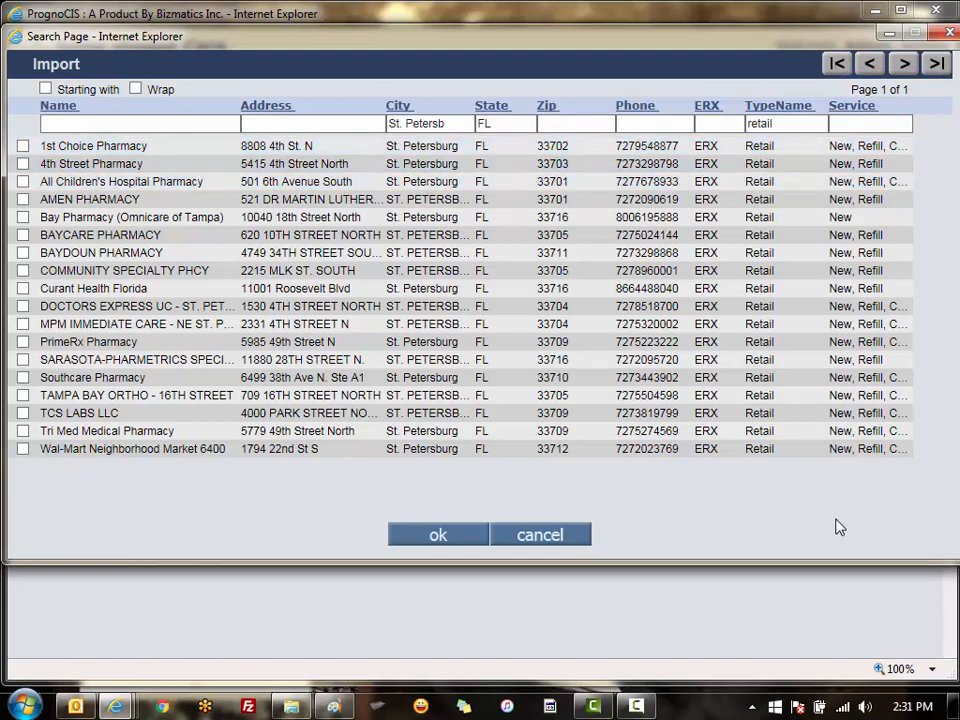
Mark the pharmacies from 1st Choice Pharmacy through PrimeRx Pharmacy, plus Southcare Pharmacy, for import.
{"action": "left_click", "coordinate": [22, 146]}
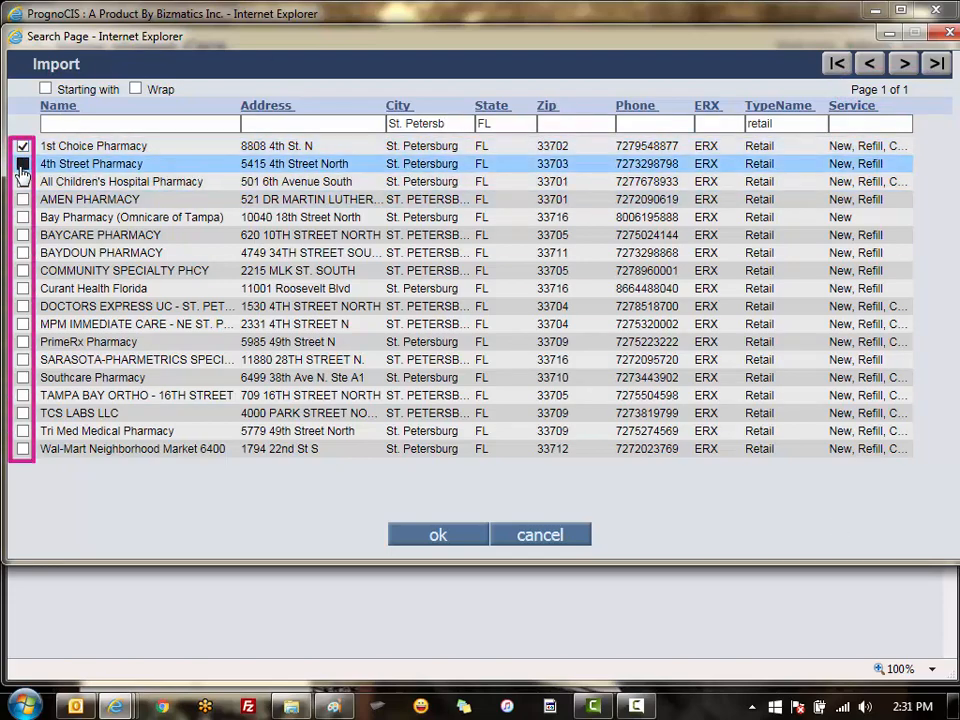
{"action": "left_click", "coordinate": [22, 164]}
{"action": "left_click", "coordinate": [22, 181]}
{"action": "left_click", "coordinate": [22, 199]}
{"action": "left_click", "coordinate": [22, 217]}
{"action": "left_click", "coordinate": [22, 235]}
{"action": "left_click", "coordinate": [22, 253]}
{"action": "left_click", "coordinate": [22, 270]}
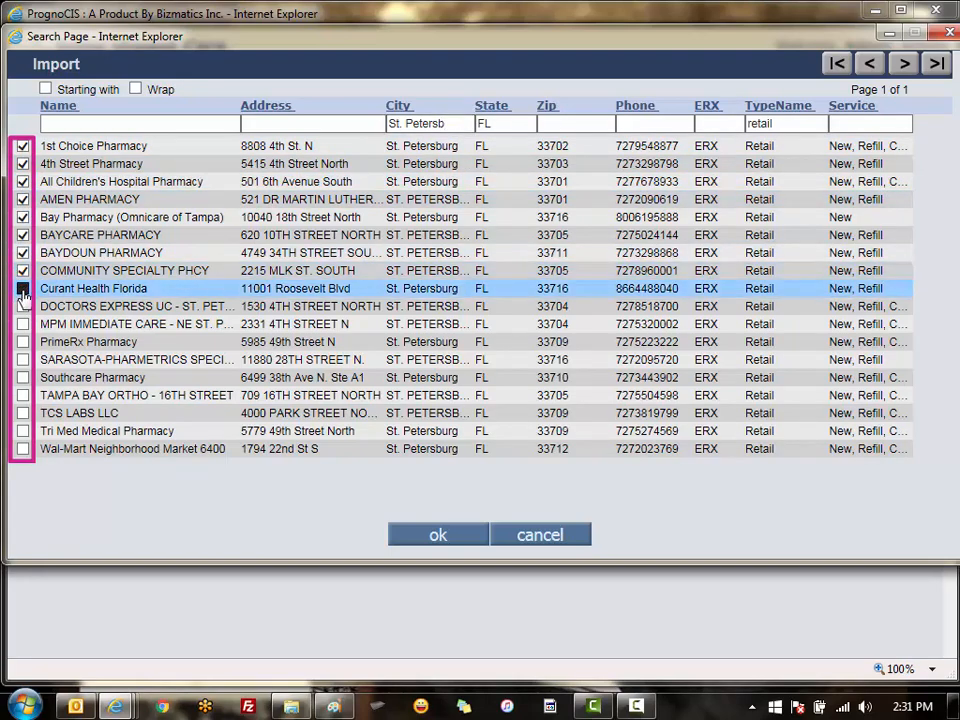
{"action": "left_click", "coordinate": [22, 288]}
{"action": "left_click", "coordinate": [22, 306]}
{"action": "left_click", "coordinate": [22, 324]}
{"action": "left_click", "coordinate": [22, 342]}
{"action": "left_click", "coordinate": [22, 377]}
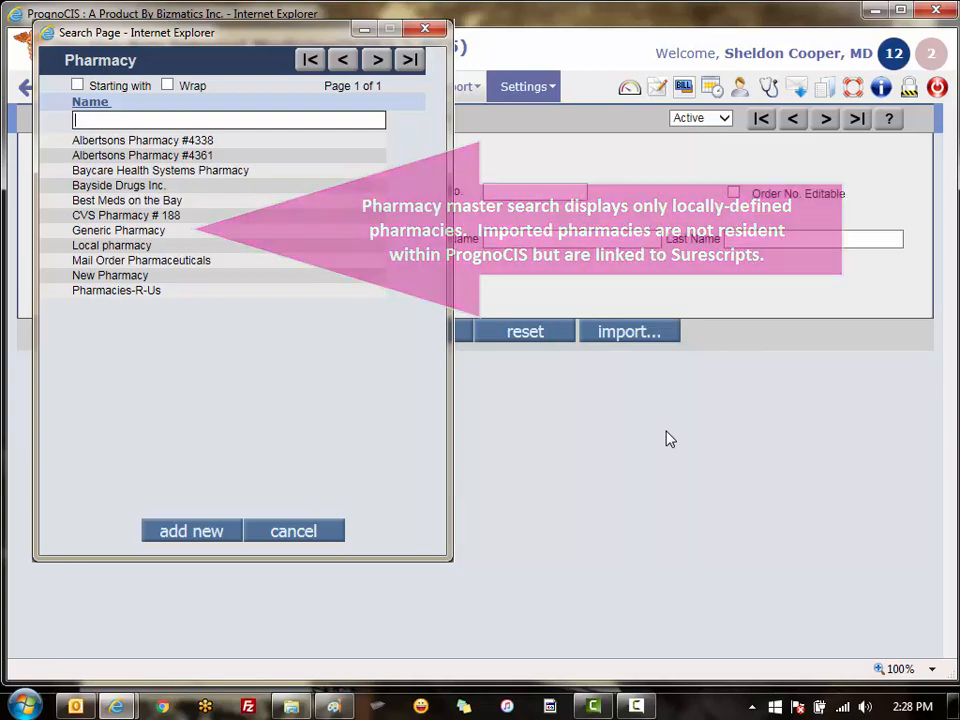
{"action": "left_click", "coordinate": [670, 439]}
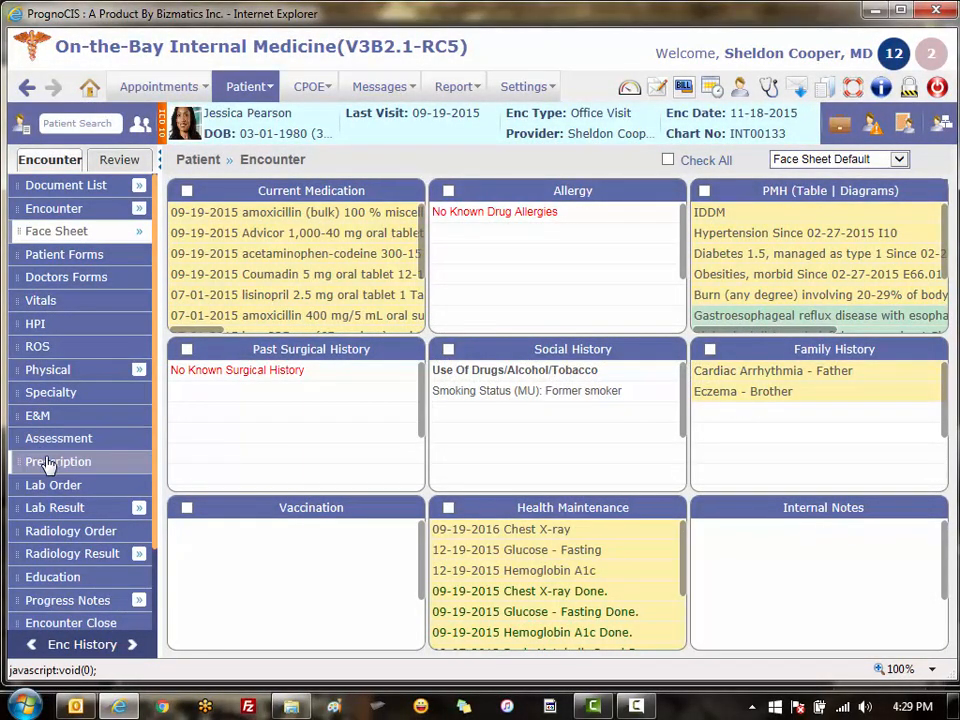
Open the encounter's prescription form and view the patient's preferred pharmacies, followed by the clinic's preferred pharmacies.
{"action": "left_click", "coordinate": [49, 464]}
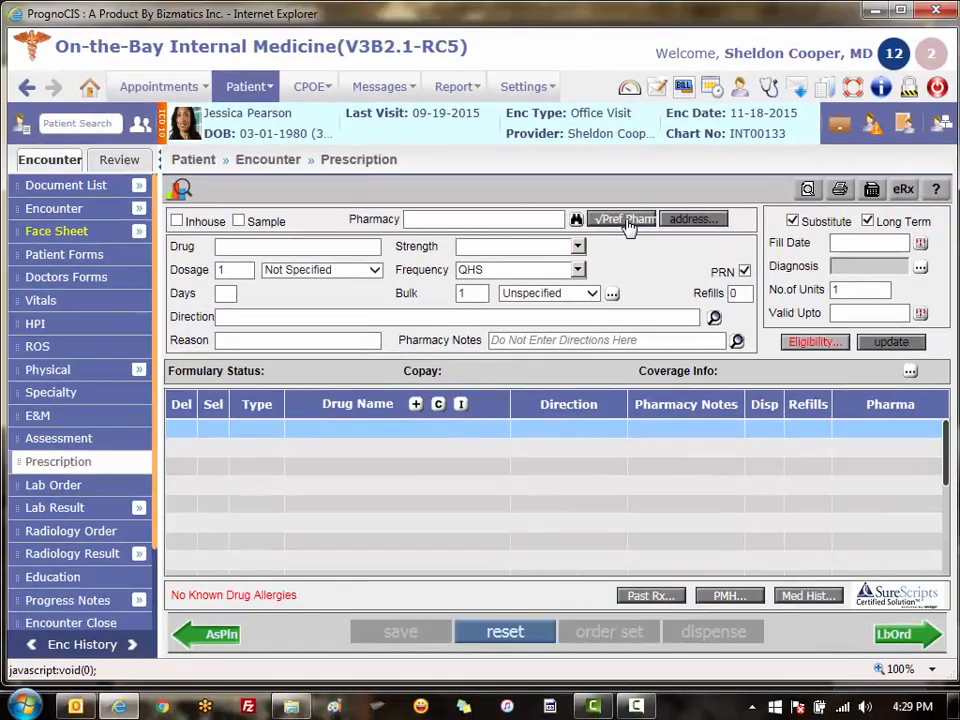
{"action": "left_click", "coordinate": [648, 198]}
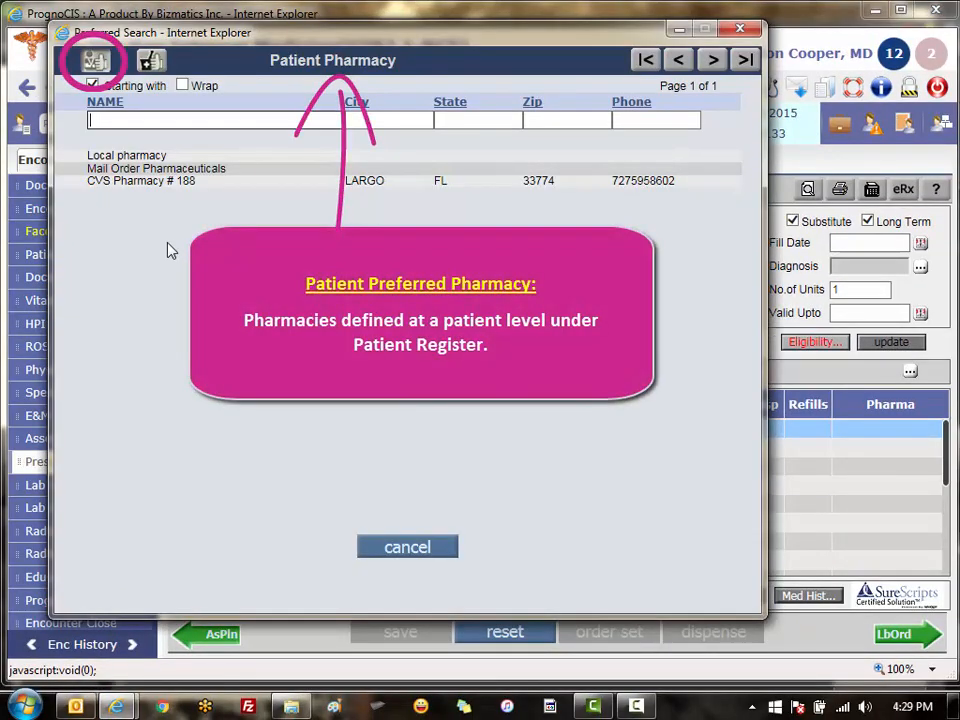
{"action": "left_click", "coordinate": [152, 64]}
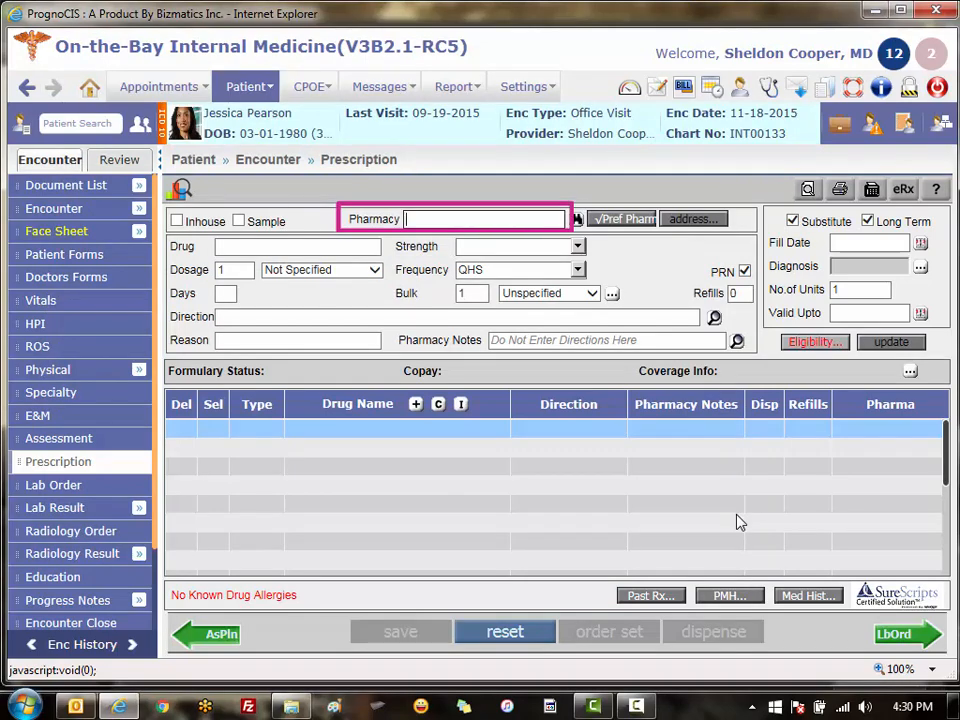
Set the prescription's pharmacy to Best Meds on the Bay by searching for "best".
{"action": "type", "text": "best"}
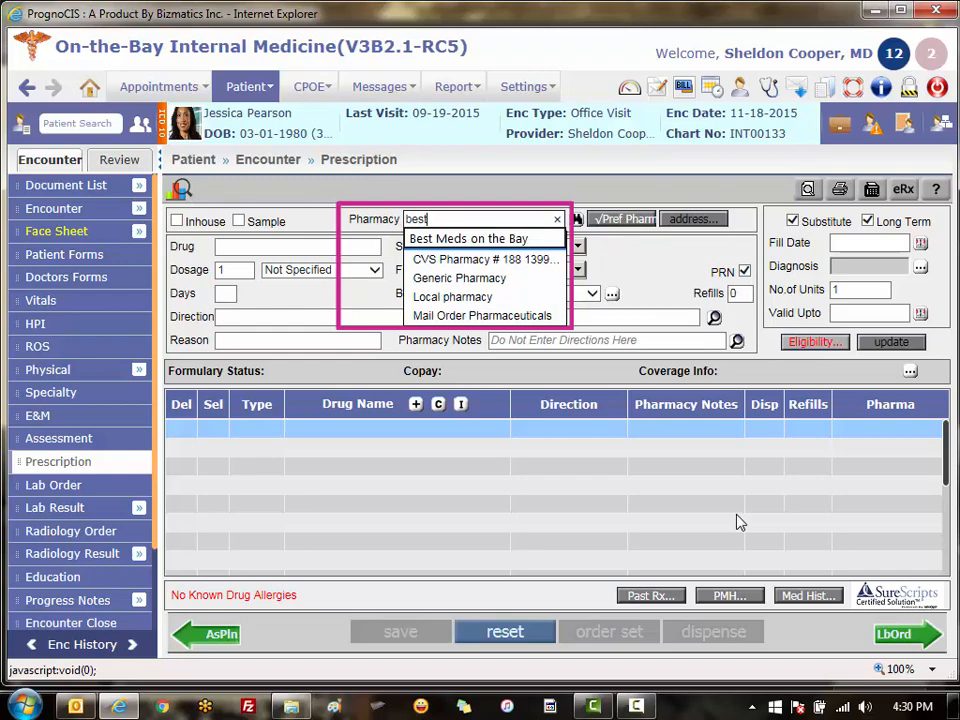
{"action": "left_click", "coordinate": [548, 247]}
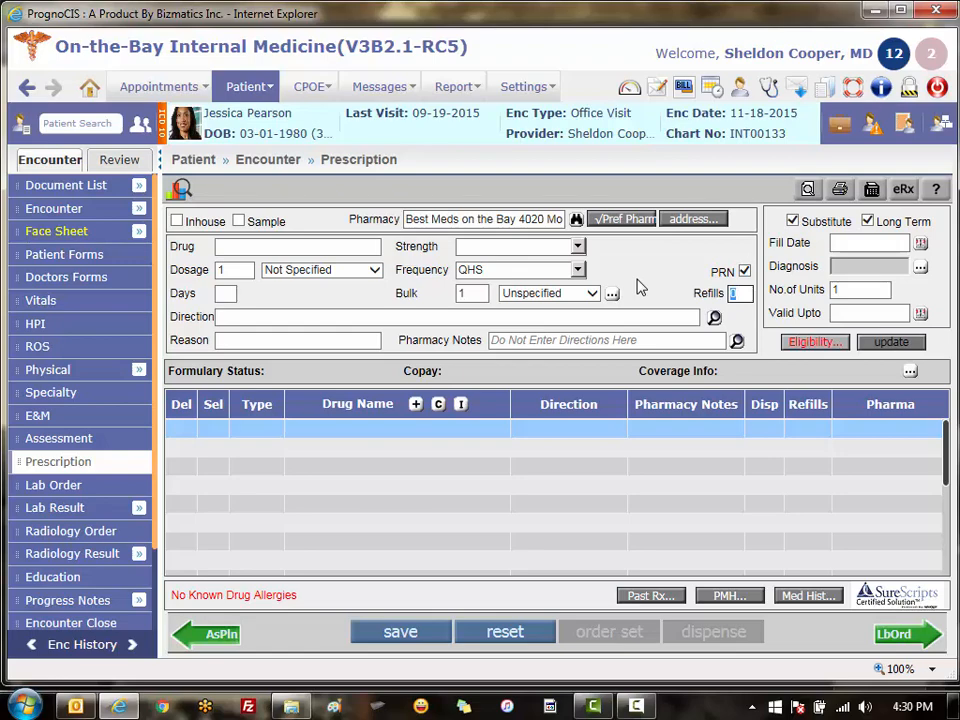
Open the pharmacy vendor search from the prescription form and reposition its window to view the listed vendors.
{"action": "left_click", "coordinate": [577, 222]}
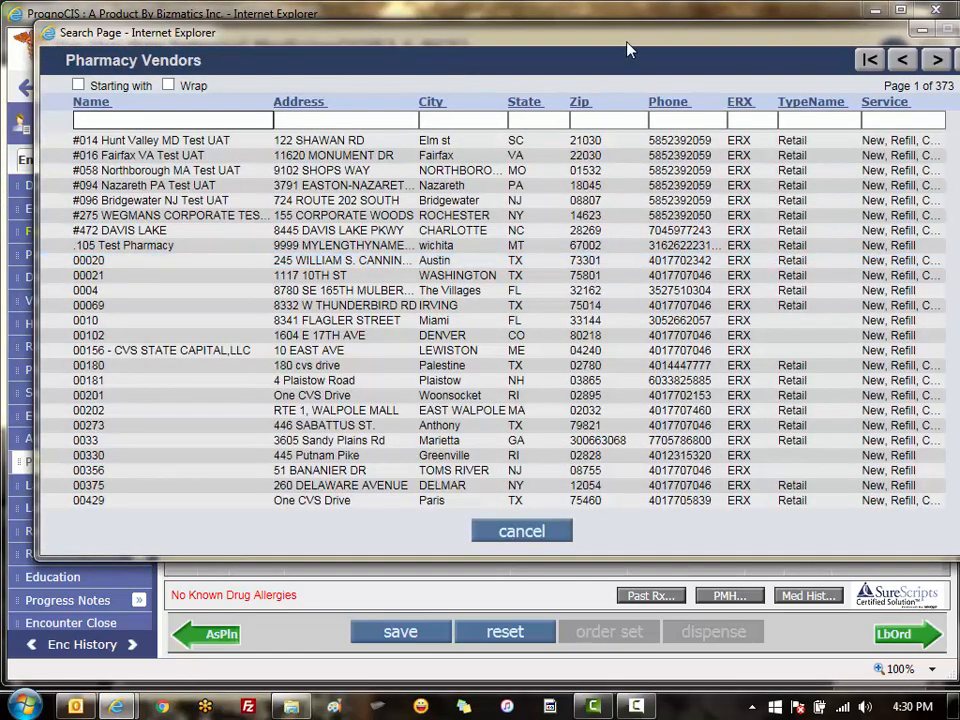
{"action": "left_click_drag", "start_coordinate": [630, 49], "coordinate": [600, 57]}
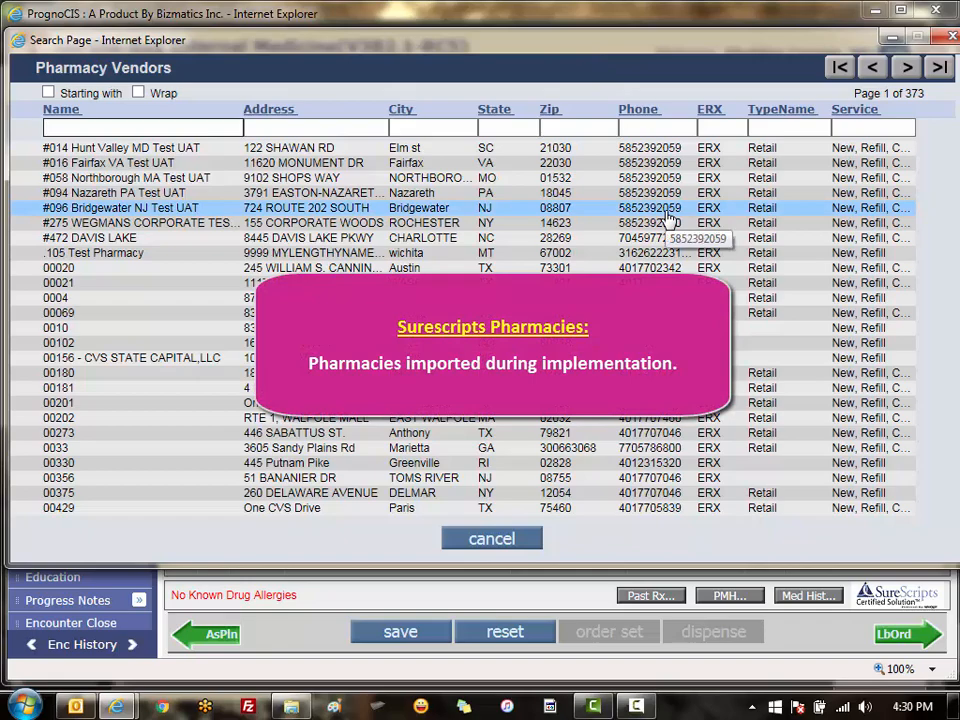